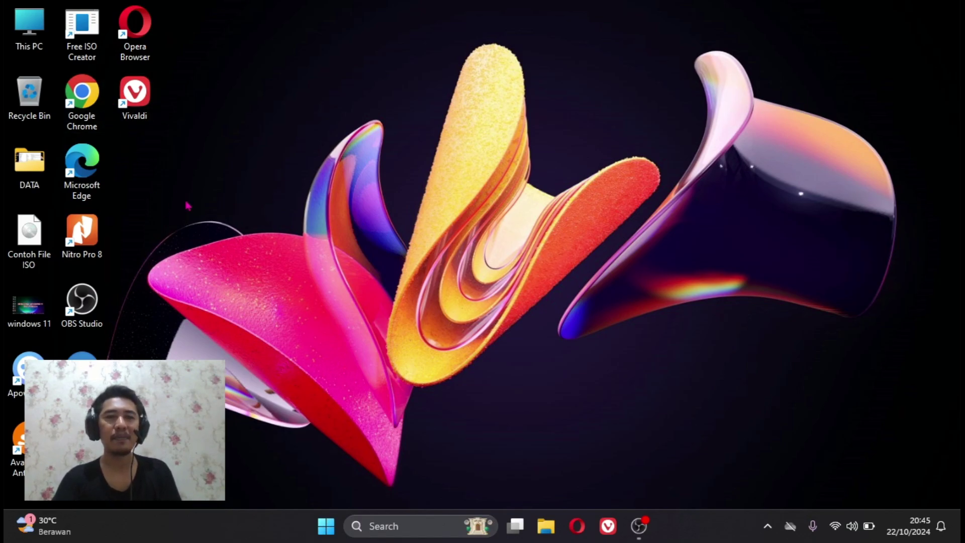
# - Search Google in Chrome for "gpu z" and open TechPowerUp's GPU-Z Graphics Card GPU Information Utility page
pyautogui.doubleClick(82, 93)
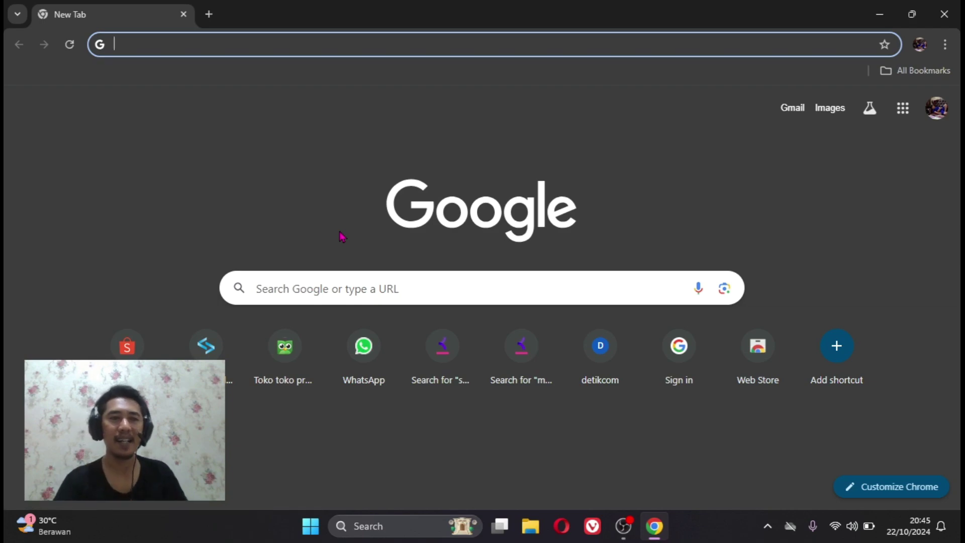
pyautogui.click(318, 288)
pyautogui.write('gp')
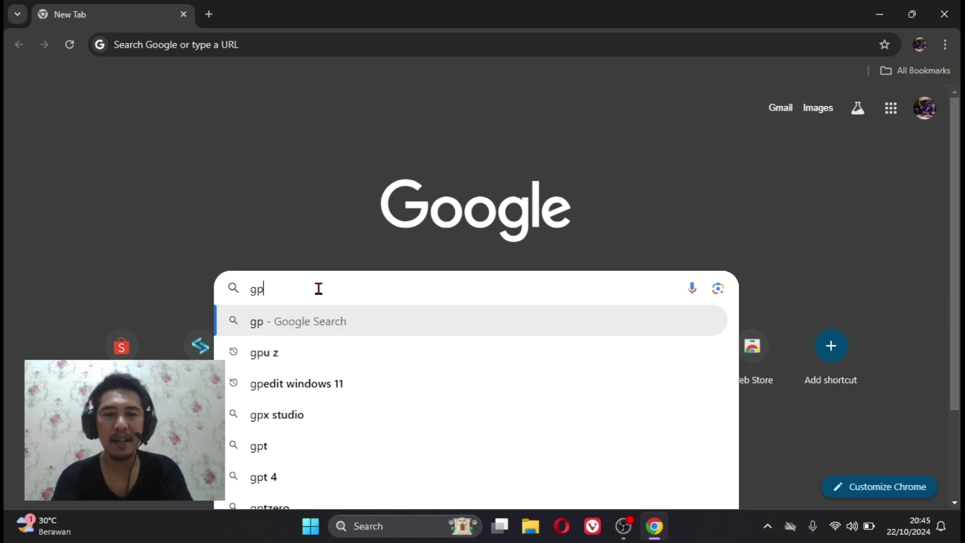
pyautogui.write('u z')
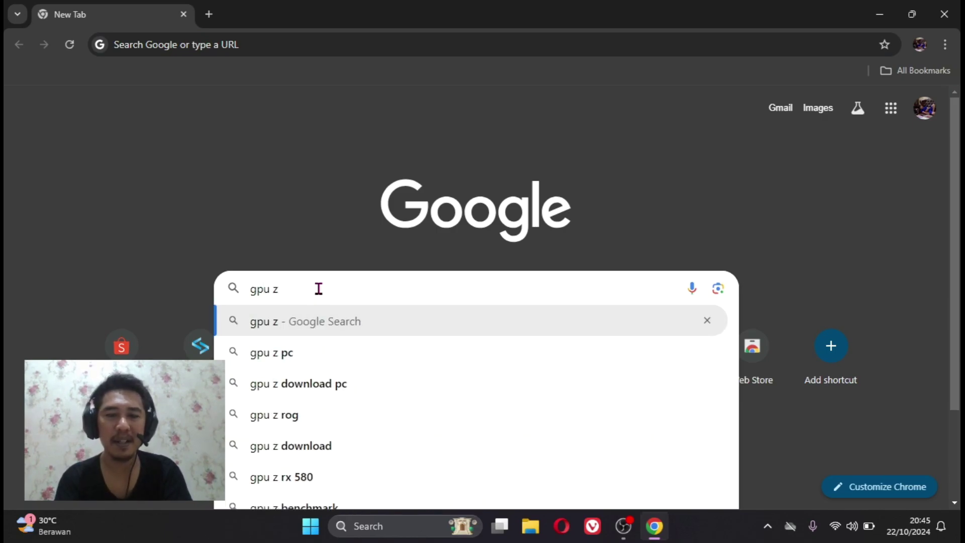
pyautogui.press('Return')
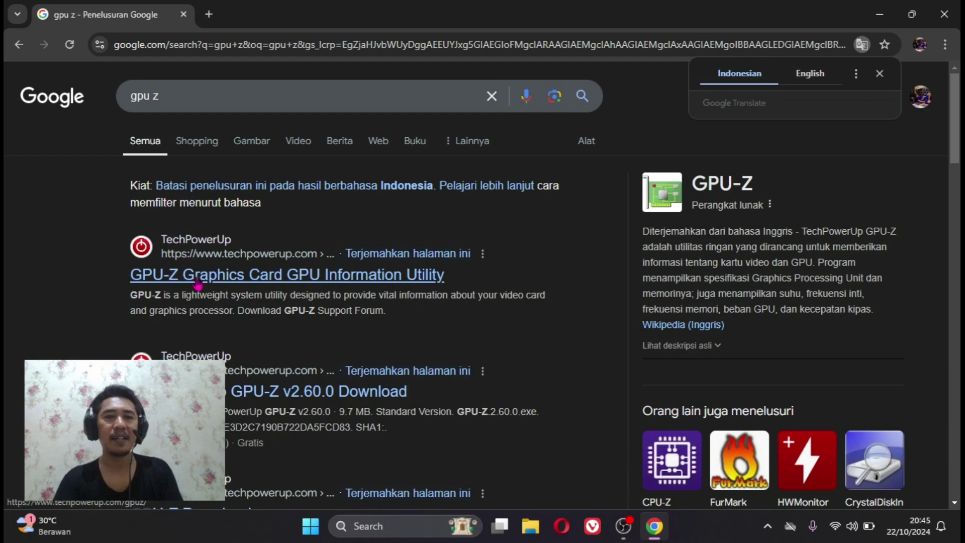
pyautogui.click(229, 282)
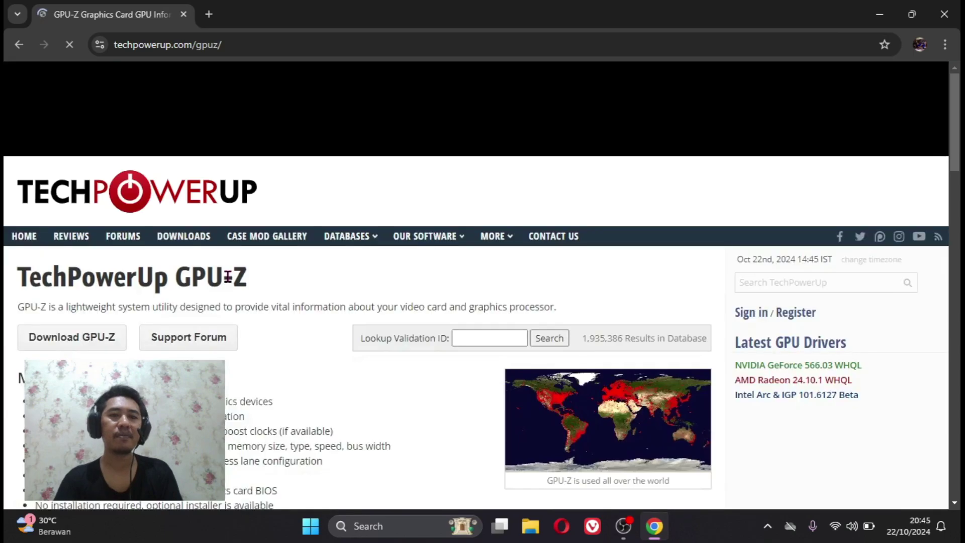
# - Download the Standard Version of TechPowerUp GPU-Z v2.60.0 from the TechPowerUp SG server
pyautogui.click(81, 343)
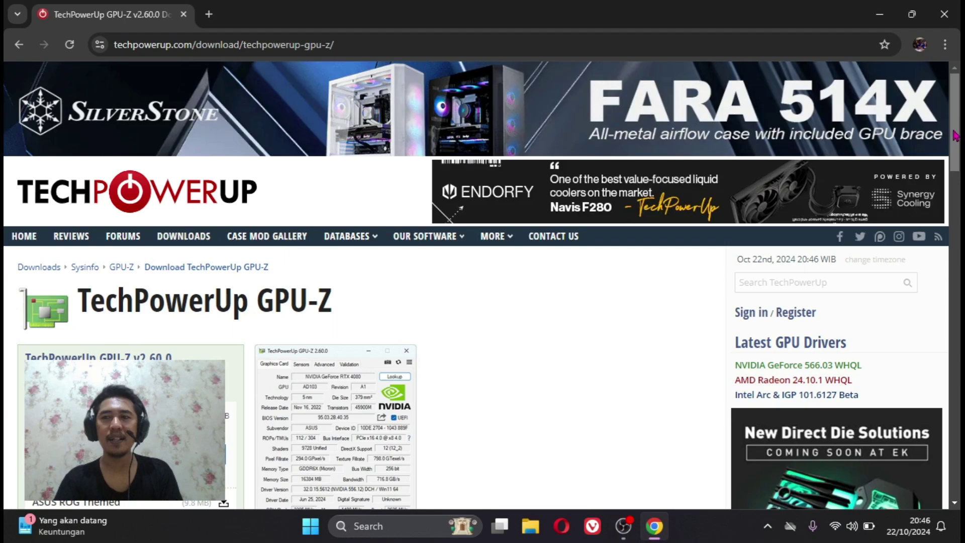
pyautogui.moveTo(955, 135); pyautogui.dragTo(955, 174)
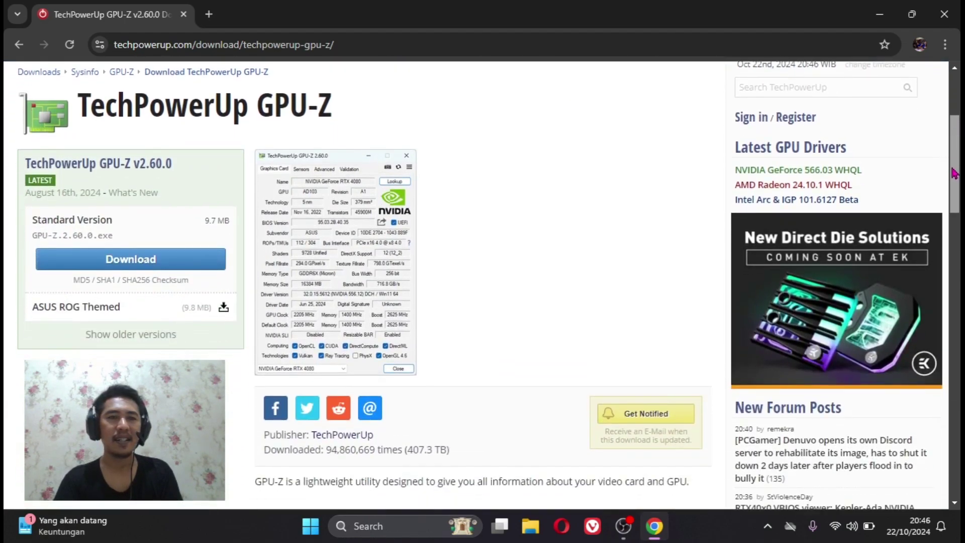
pyautogui.click(139, 262)
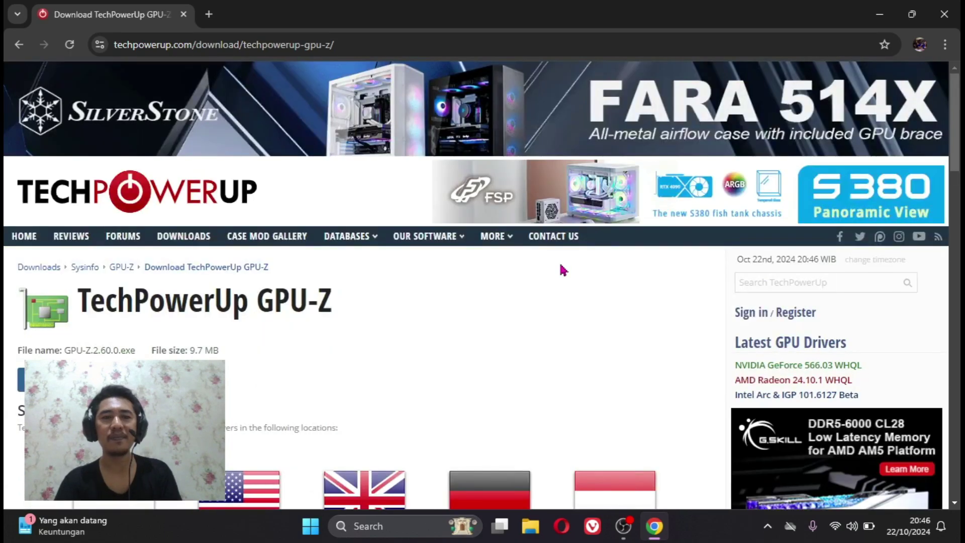
pyautogui.moveTo(954, 153); pyautogui.dragTo(950, 221)
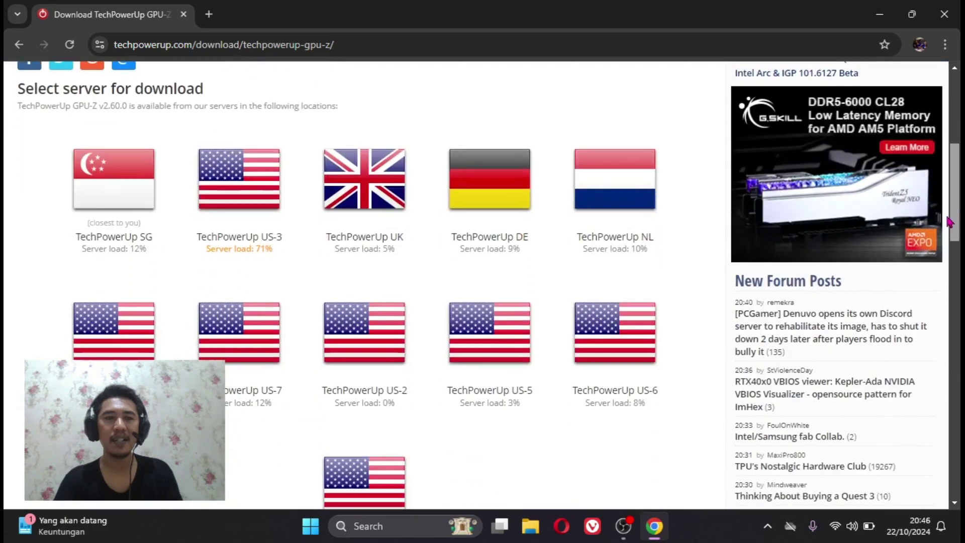
pyautogui.click(134, 185)
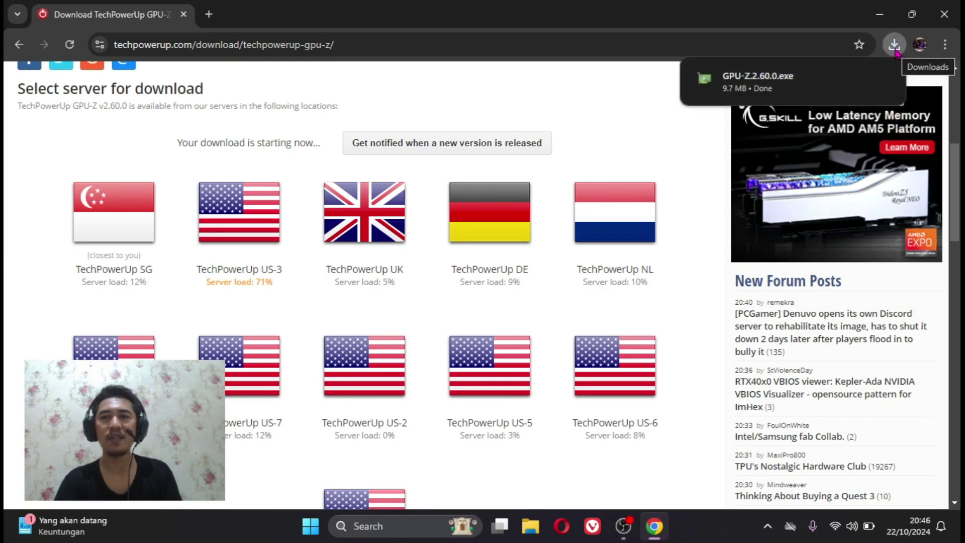
# - Run the downloaded GPU-Z.2.60.0 application from the Downloads folder and grant it permission to make changes
pyautogui.click(856, 79)
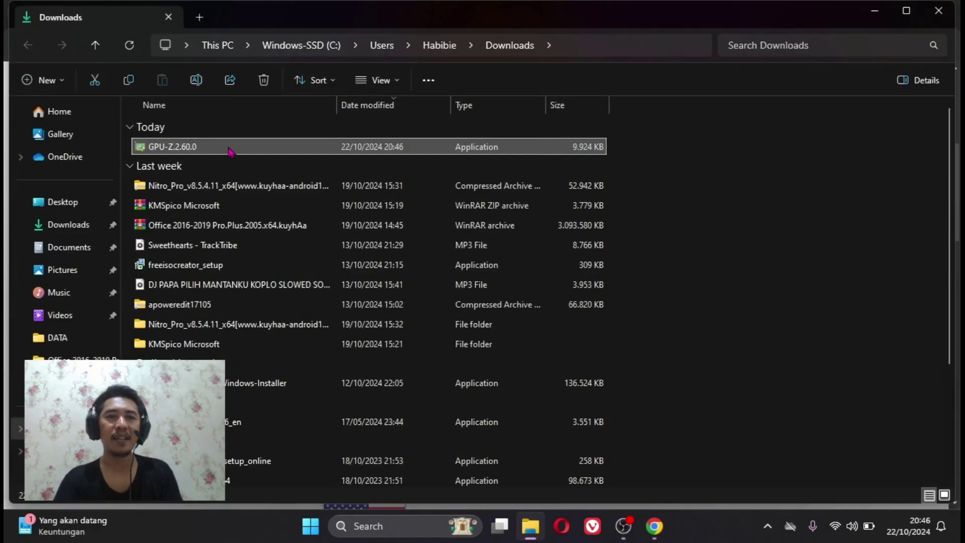
pyautogui.doubleClick(190, 148)
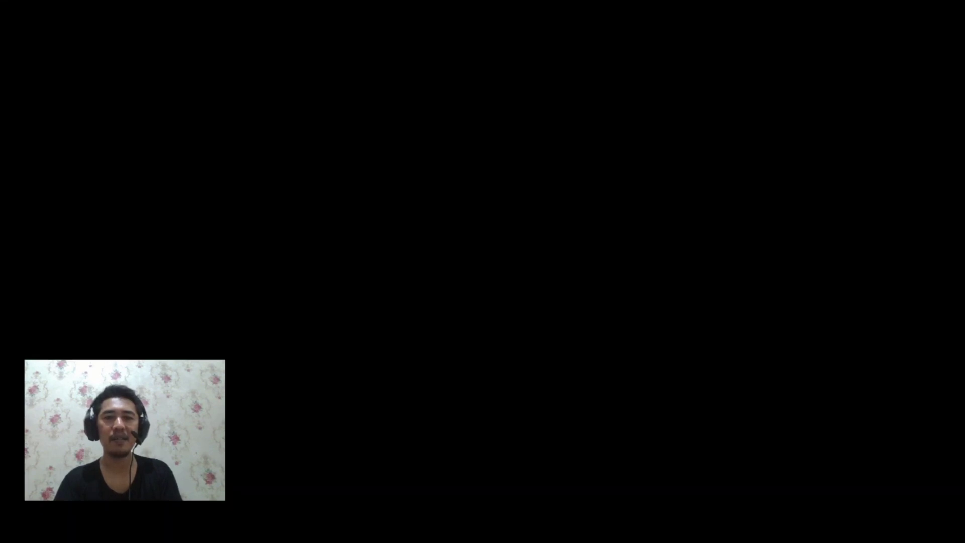
pyautogui.hotkey('alt', 'y')
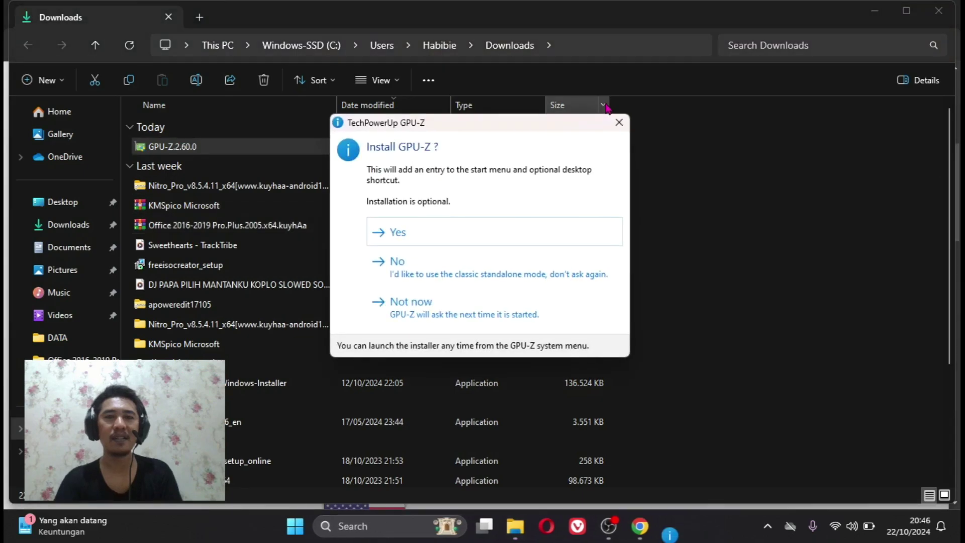
# - Install GPU-Z into C:\Program Files (x86)\GPU-Z with a desktop shortcut
pyautogui.click(420, 237)
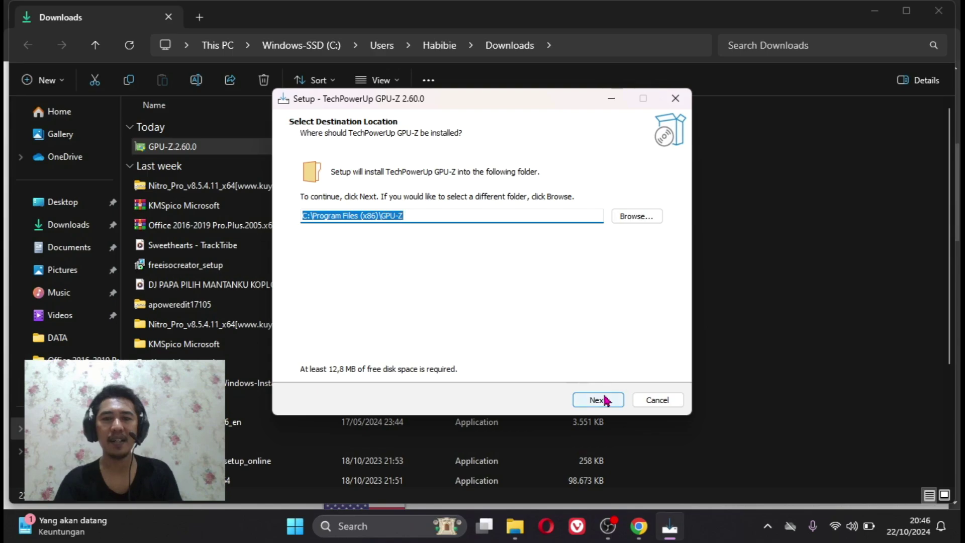
pyautogui.click(606, 401)
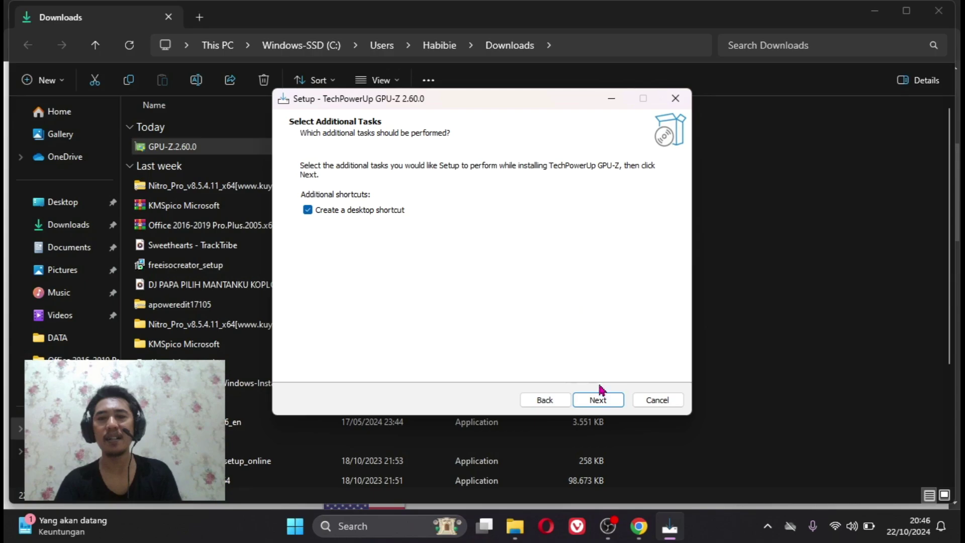
pyautogui.click(598, 400)
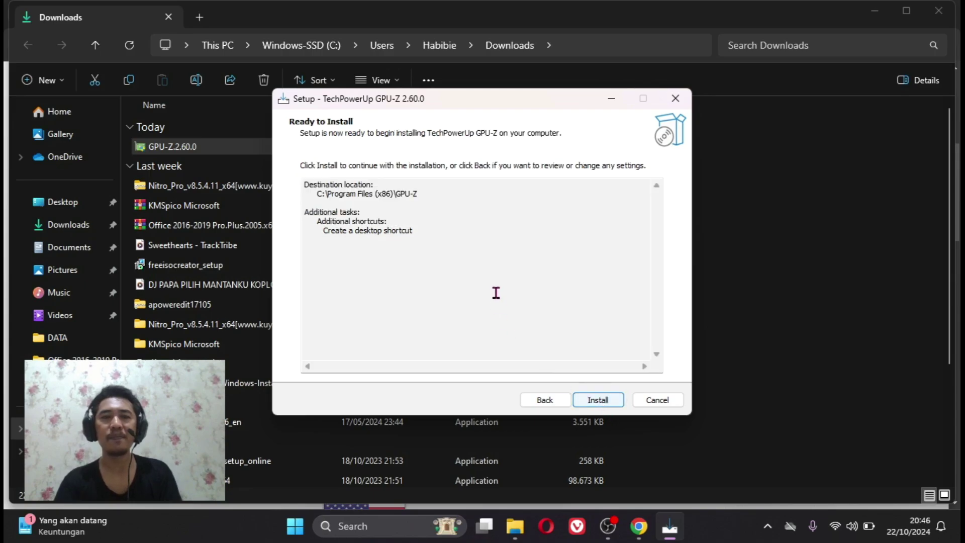
pyautogui.click(601, 401)
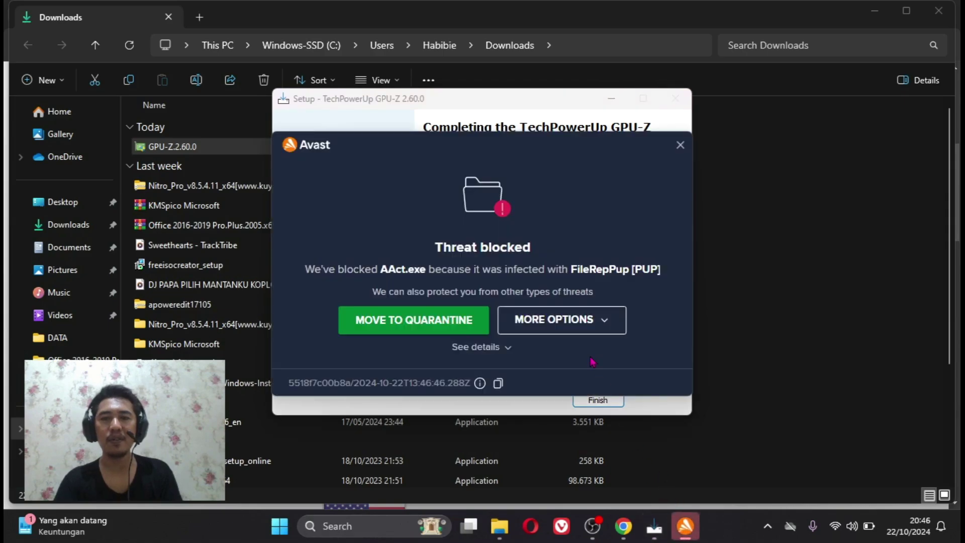
# - Create an Avast exception for the blocked AAct.exe and dismiss the threat alert
pyautogui.click(596, 328)
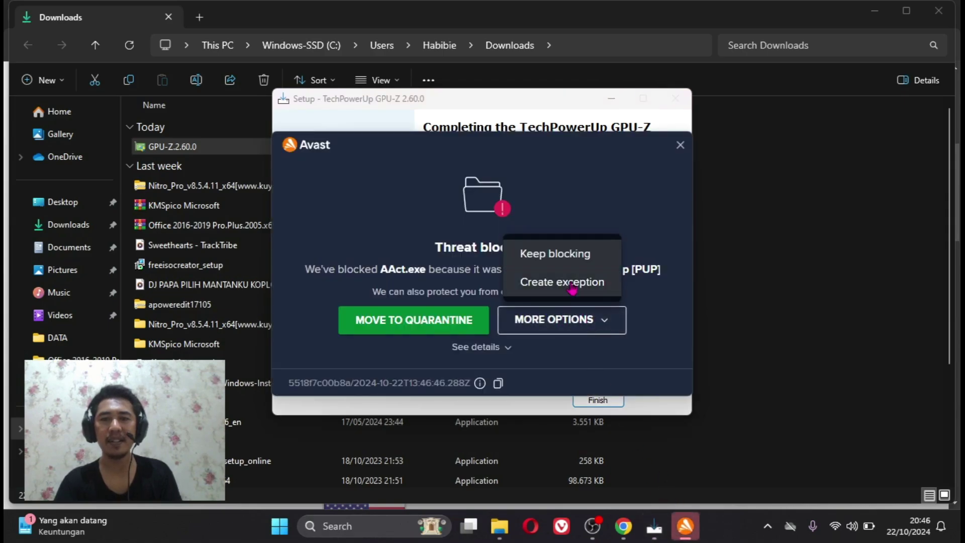
pyautogui.click(572, 285)
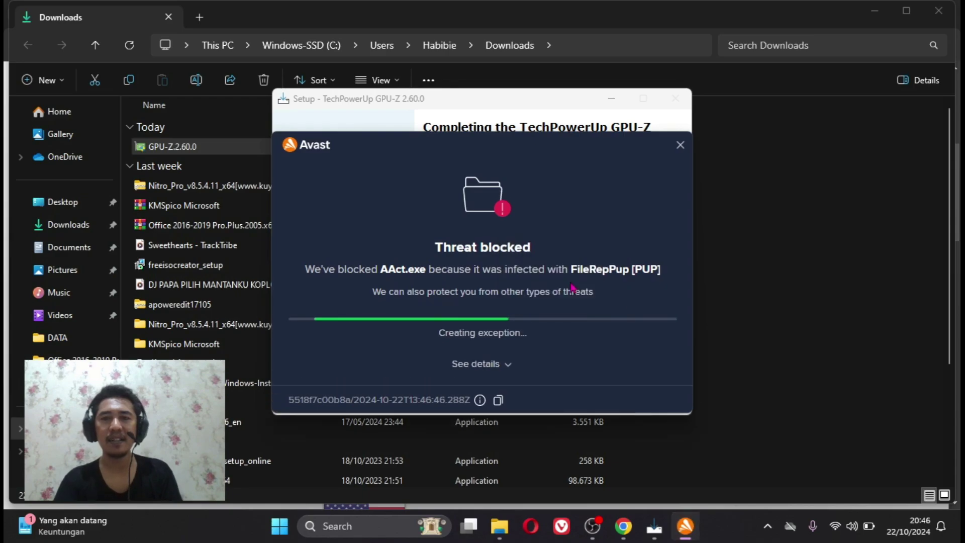
pyautogui.click(680, 145)
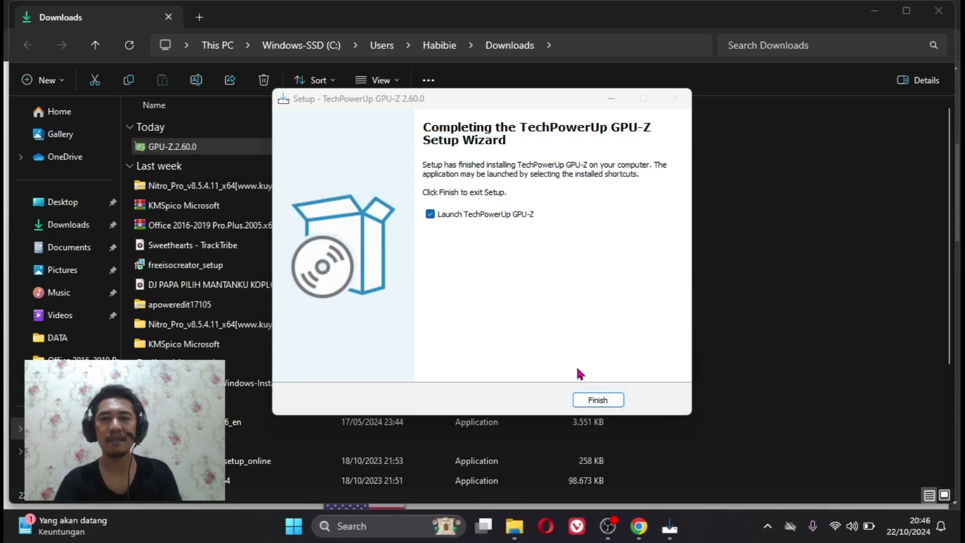
# - Finish the setup with GPU-Z launched, and clear the Downloads folder and browser windows from the desktop
pyautogui.click(597, 400)
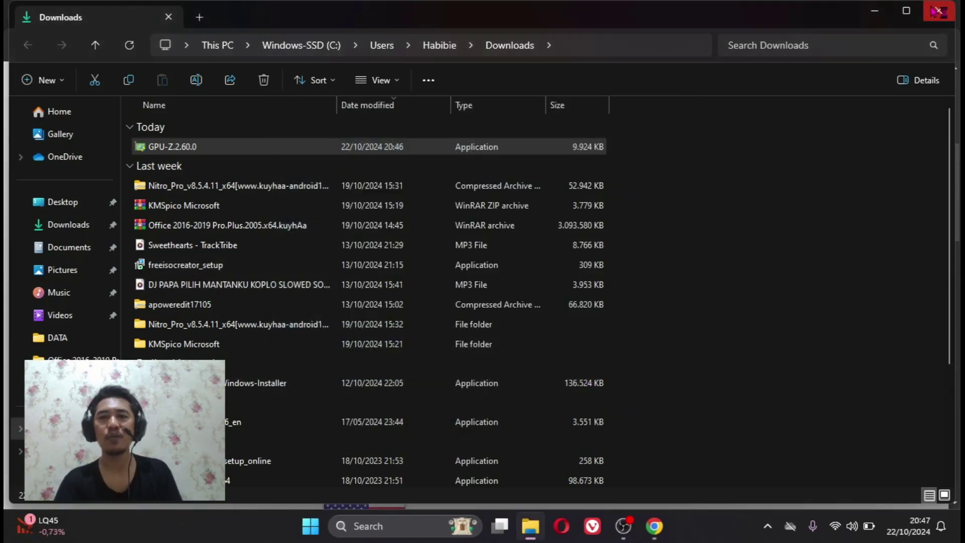
pyautogui.click(907, 13)
pyautogui.click(880, 14)
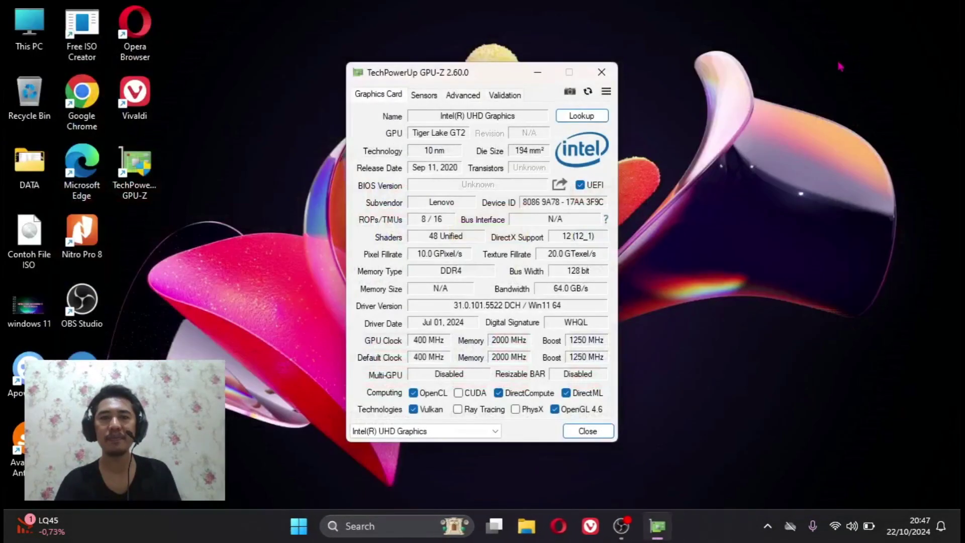
pyautogui.moveTo(490, 78); pyautogui.dragTo(445, 64)
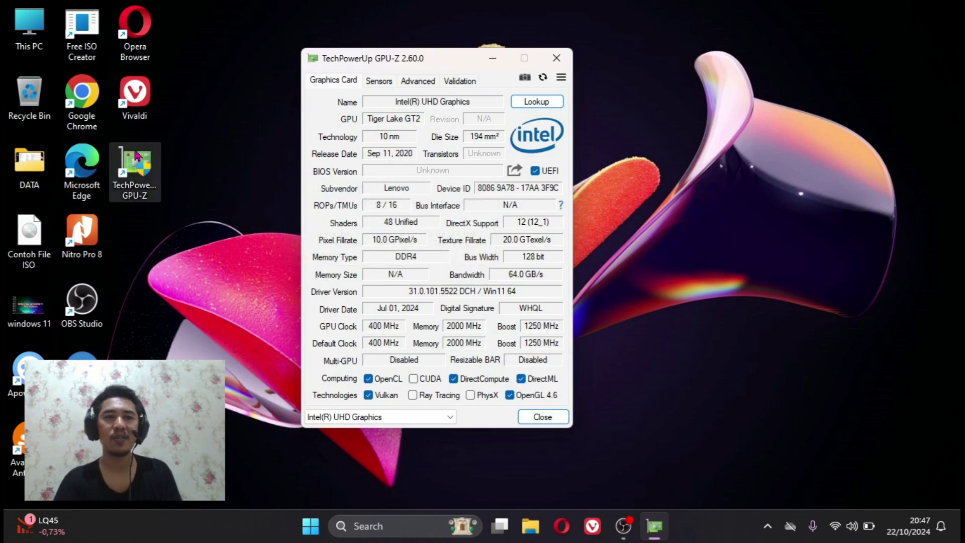
pyautogui.moveTo(426, 58); pyautogui.dragTo(438, 60)
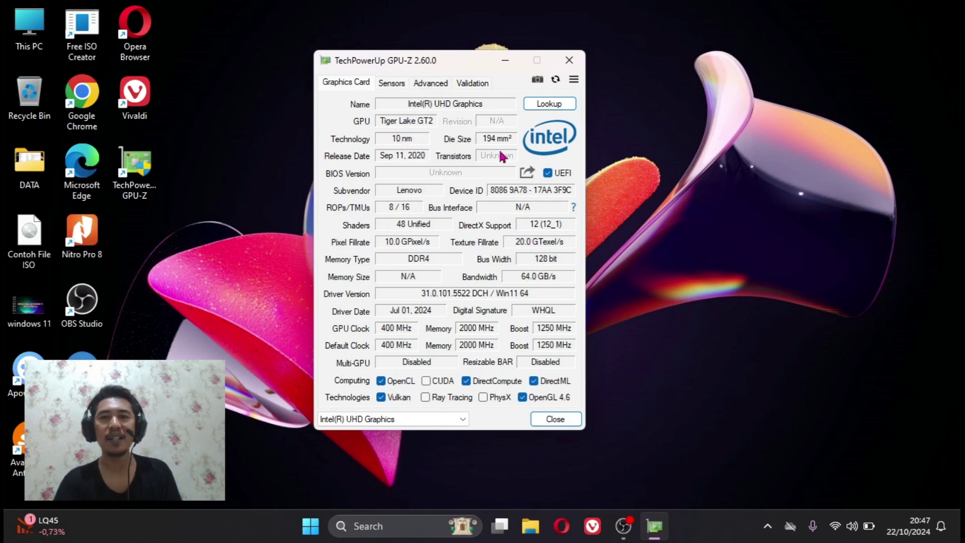
# - Show the GPU-Z sensor readings and examine the GPU and CPU temperatures, clocks, load, power and voltage
pyautogui.click(397, 88)
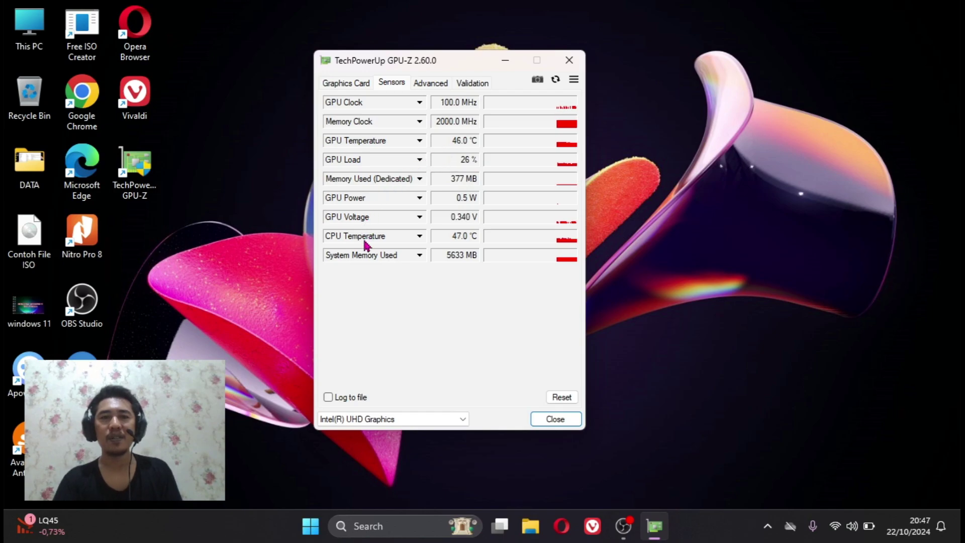
pyautogui.moveTo(337, 241)
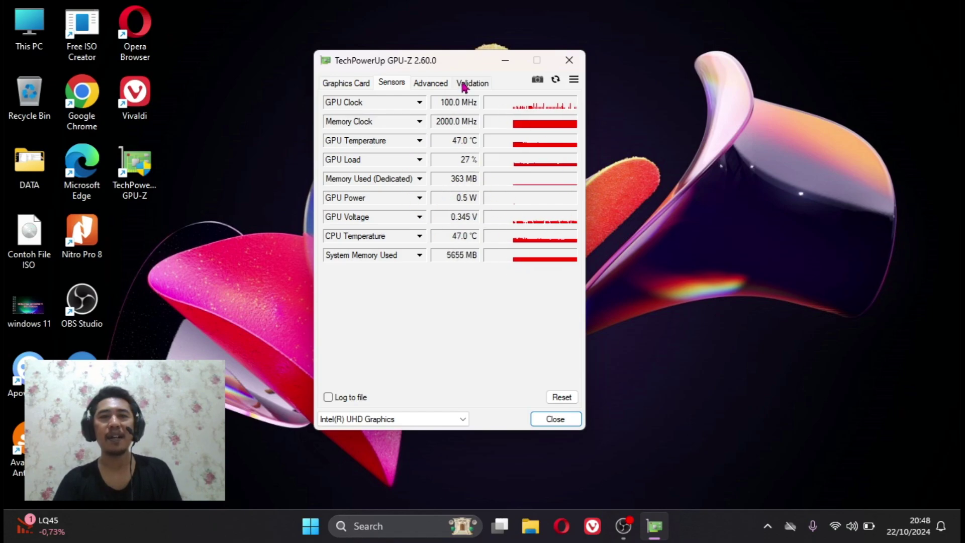
pyautogui.moveTo(469, 68); pyautogui.dragTo(487, 79)
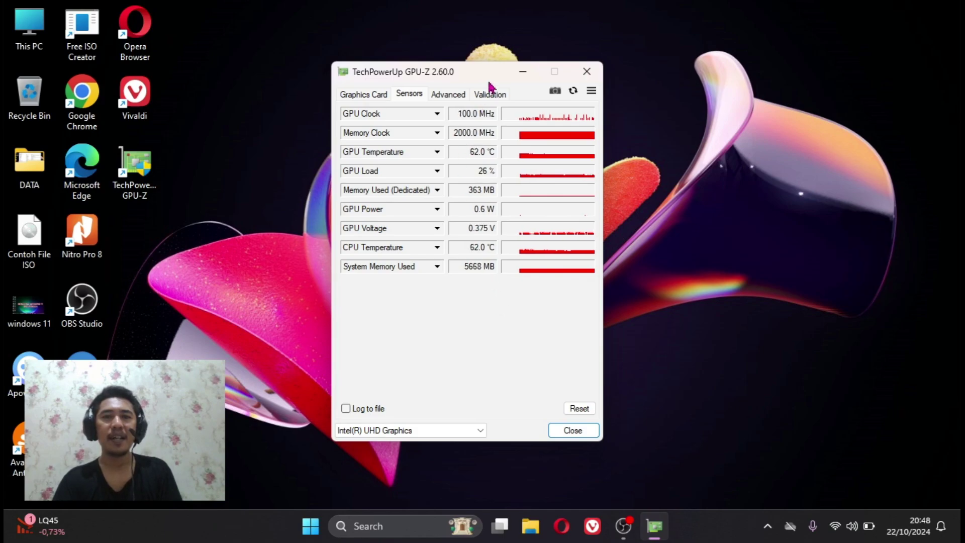
pyautogui.moveTo(489, 75)
pyautogui.mouseDown()
pyautogui.moveTo(422, 53)
pyautogui.moveTo(490, 67)
pyautogui.mouseUp()
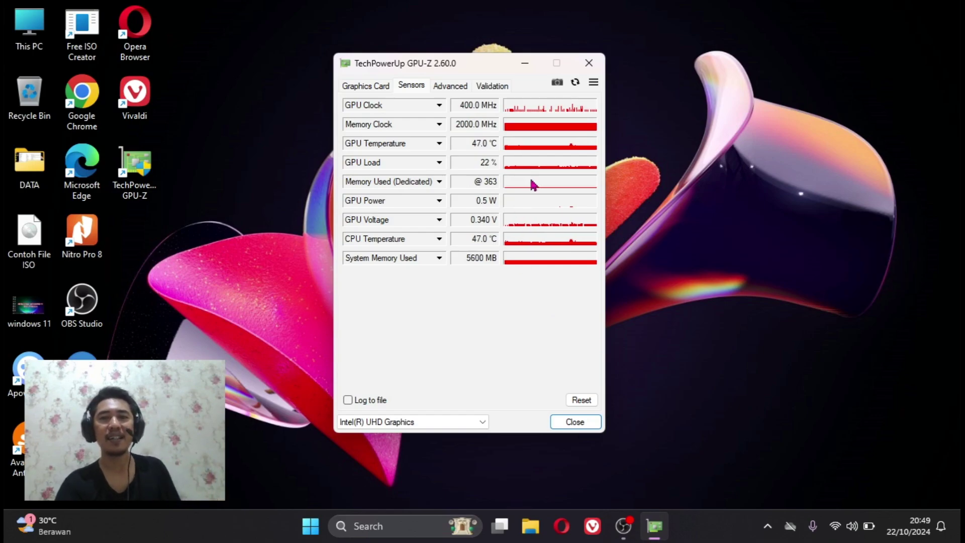
pyautogui.moveTo(481, 63); pyautogui.dragTo(507, 73)
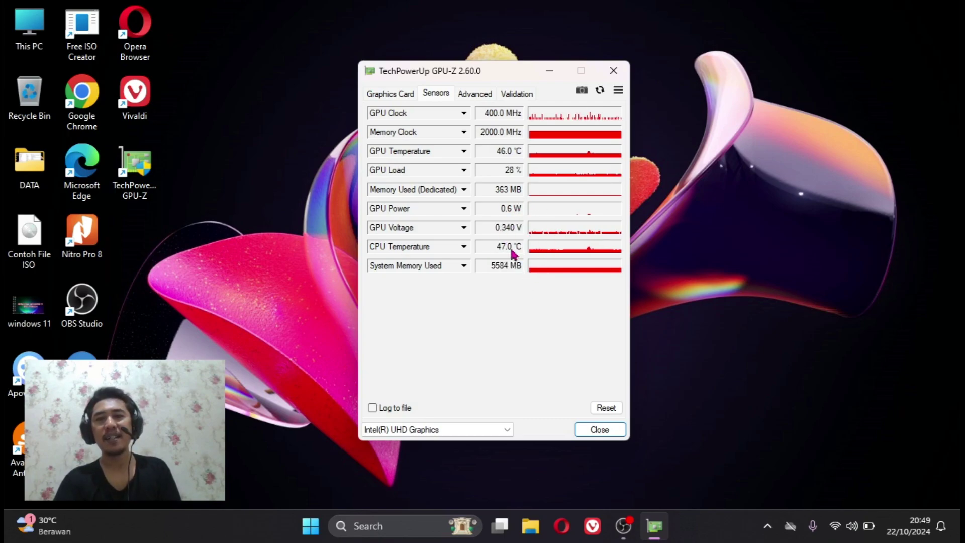
pyautogui.moveTo(497, 72); pyautogui.dragTo(461, 67)
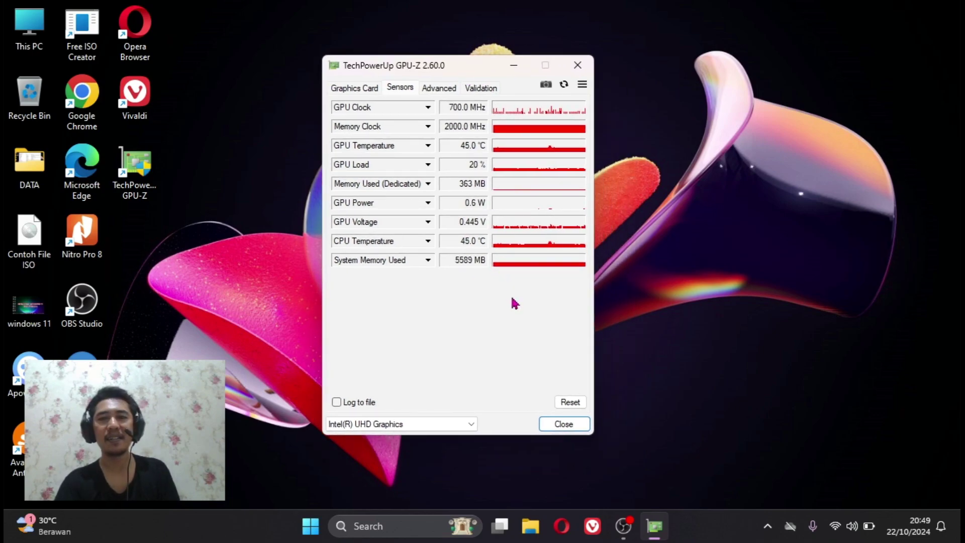